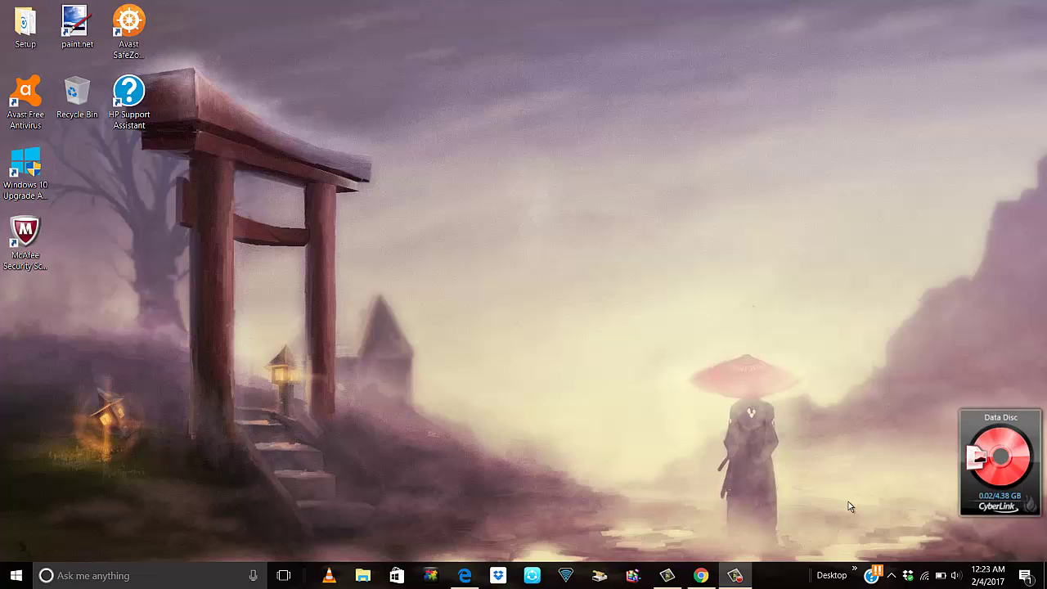
Compare the Office 365 Home, Personal and Home & Student 2016 plans, highlighting Home's 1 TB OneDrive storage.
{"action": "left_click", "coordinate": [701, 575]}
{"action": "scroll", "coordinate": [455, 240], "scroll_direction": "down", "scroll_amount": 1}
{"action": "scroll", "coordinate": [455, 240], "scroll_direction": "up", "scroll_amount": 1}
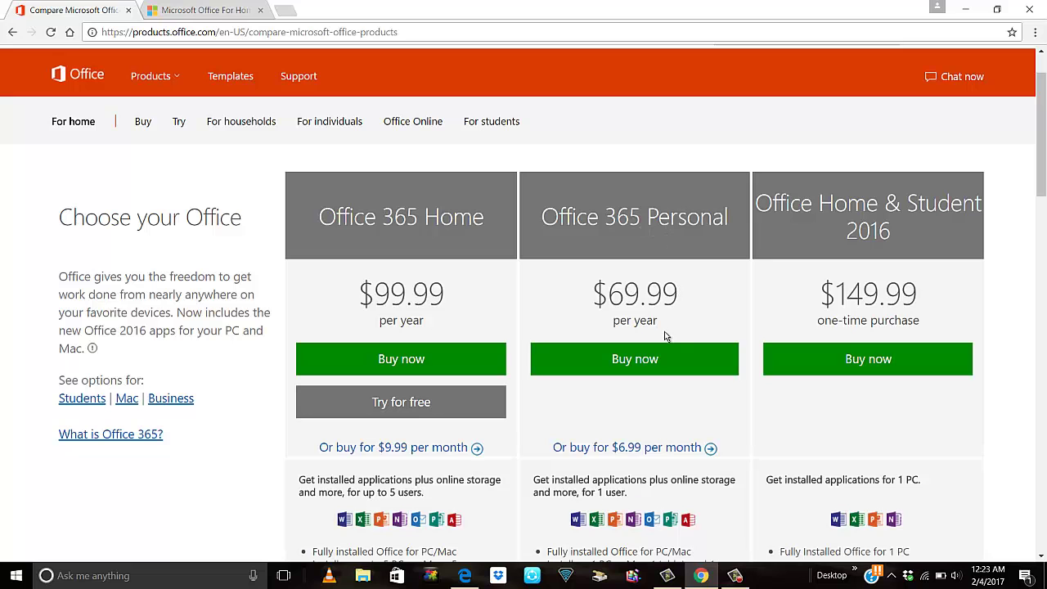
{"action": "scroll", "coordinate": [664, 352], "scroll_direction": "down", "scroll_amount": 2}
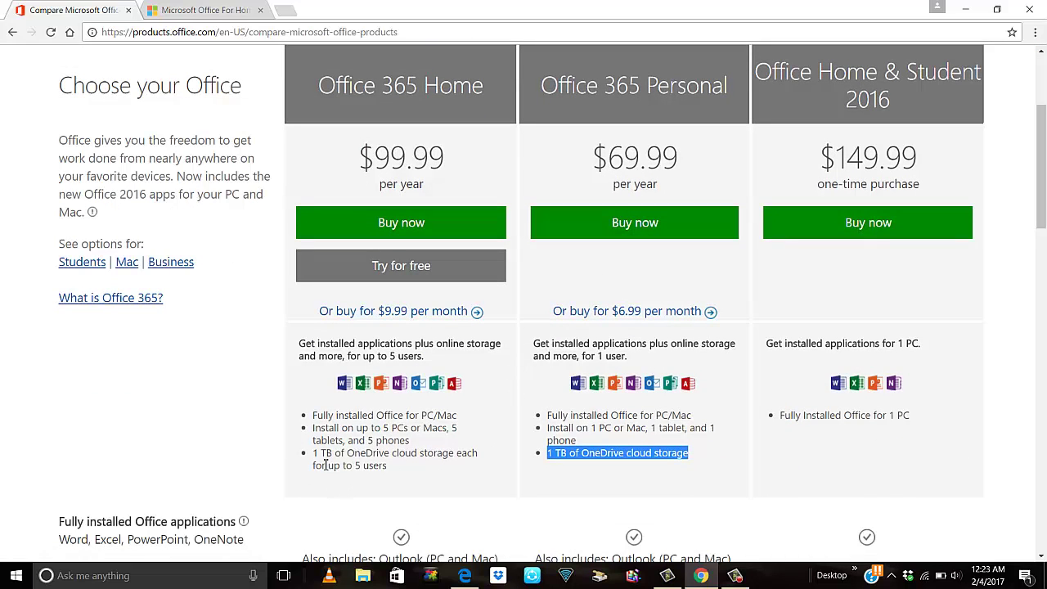
{"action": "left_click_drag", "start_coordinate": [313, 452], "coordinate": [400, 470]}
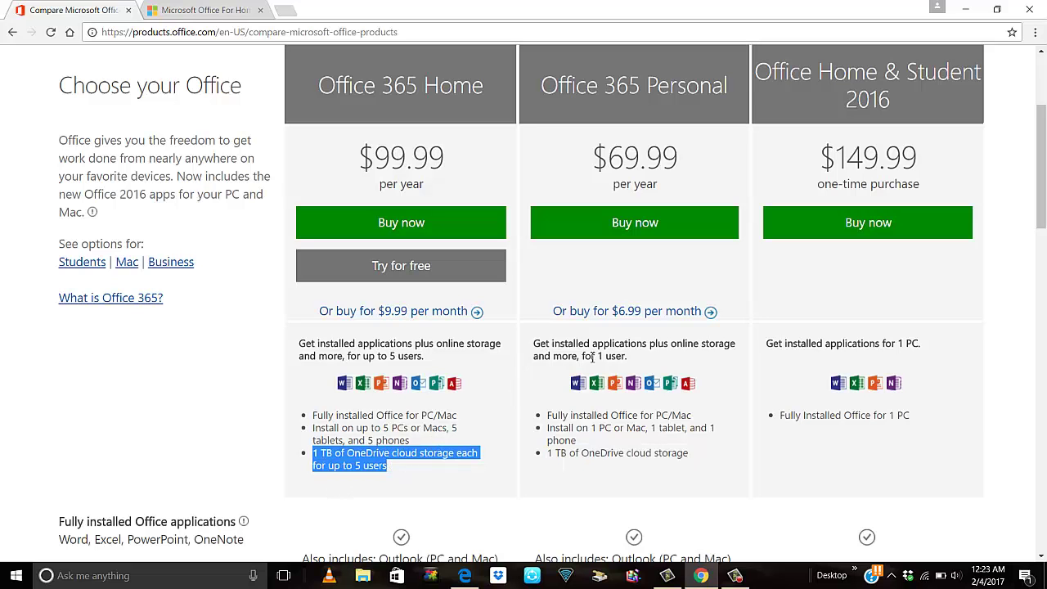
{"action": "scroll", "coordinate": [344, 209], "scroll_direction": "up", "scroll_amount": 3}
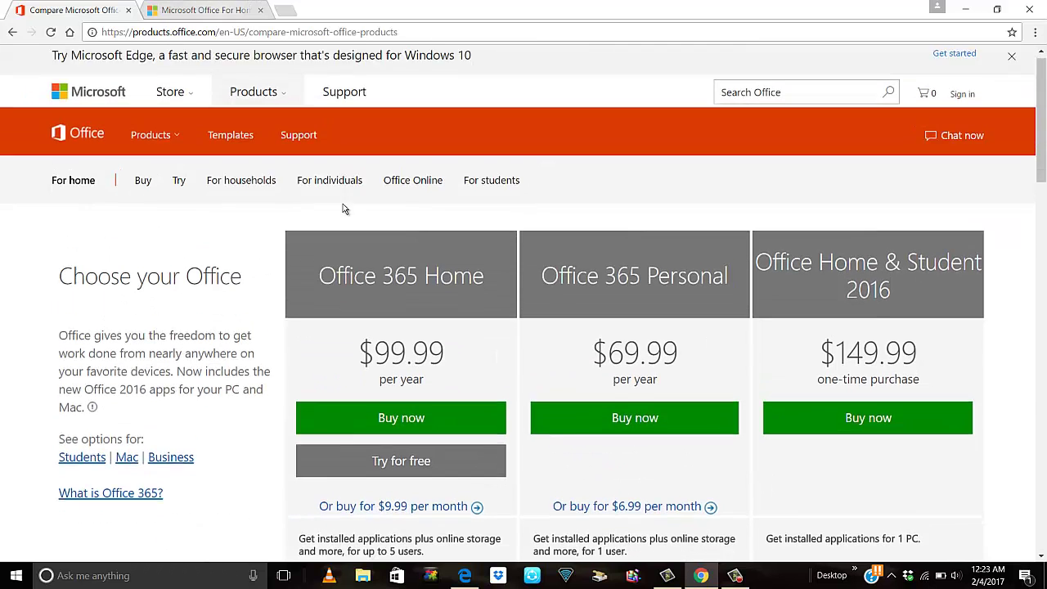
{"action": "scroll", "coordinate": [343, 205], "scroll_direction": "down", "scroll_amount": 1}
{"action": "left_click", "coordinate": [207, 10]}
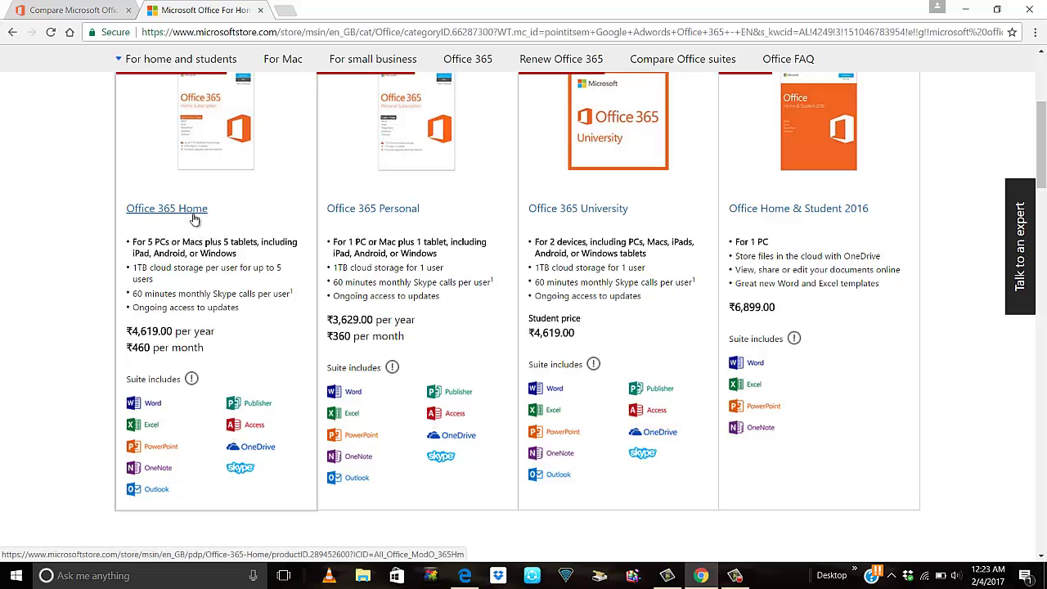
{"action": "scroll", "coordinate": [196, 255], "scroll_direction": "up", "scroll_amount": 1}
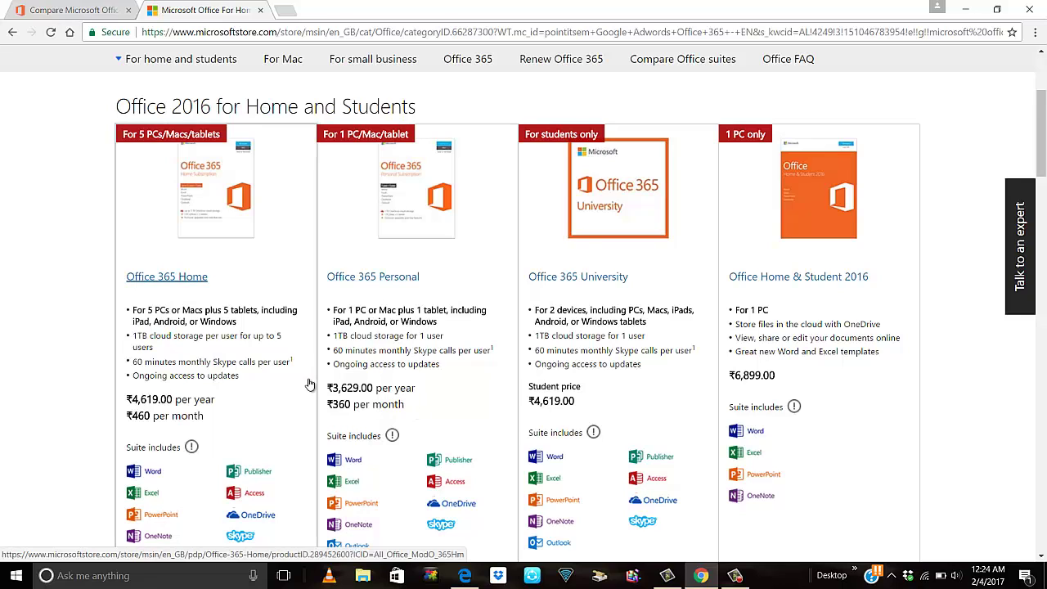
{"action": "mouse_move", "coordinate": [392, 435]}
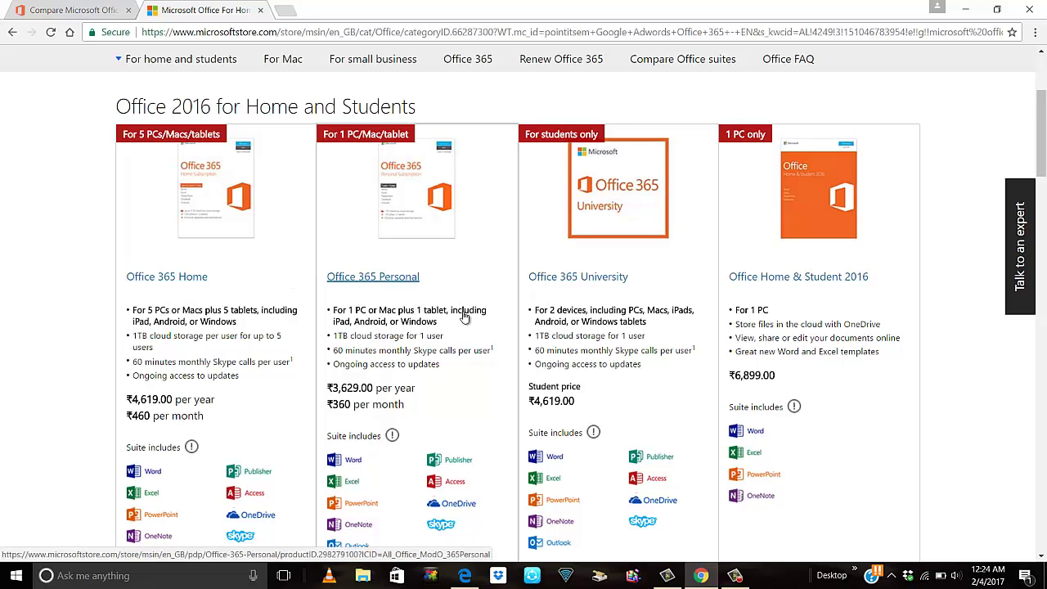
Scroll through the Office for Mac and Small Business rows of the Microsoft Store Office listing.
{"action": "scroll", "coordinate": [483, 366], "scroll_direction": "down", "scroll_amount": 2}
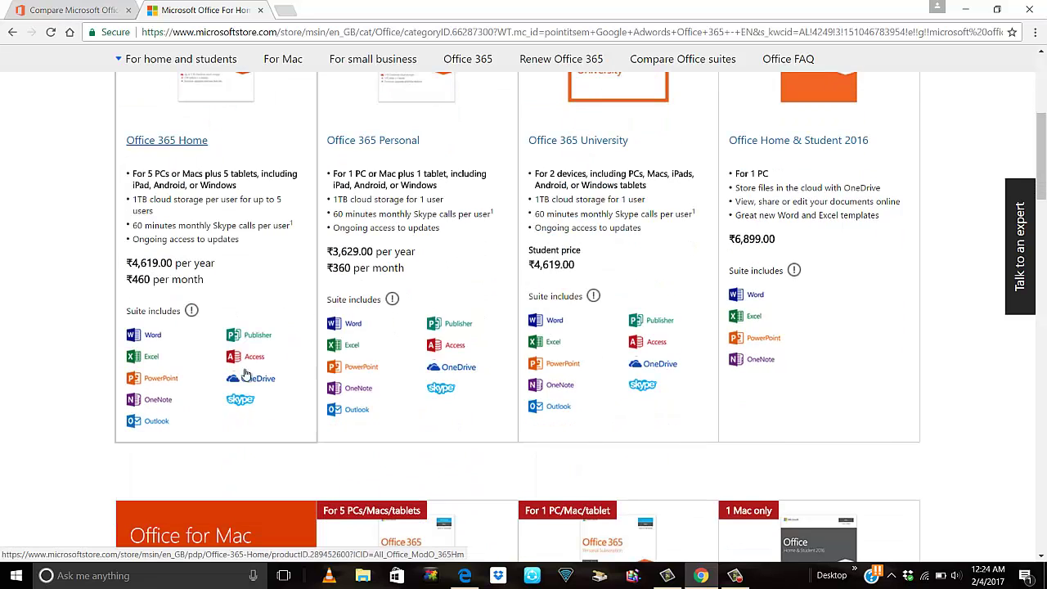
{"action": "scroll", "coordinate": [249, 342], "scroll_direction": "down", "scroll_amount": 4}
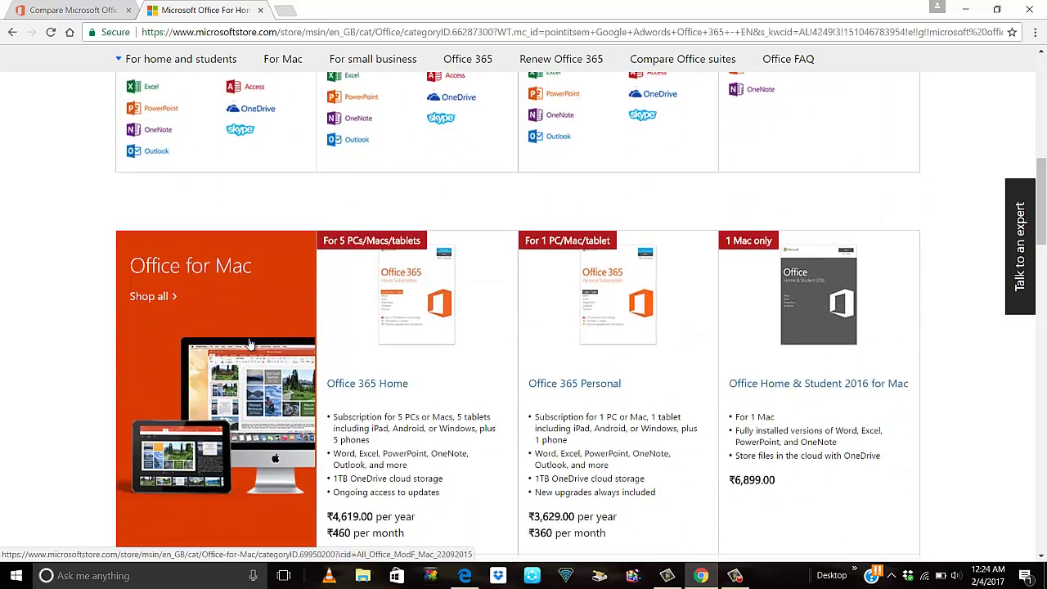
{"action": "scroll", "coordinate": [288, 328], "scroll_direction": "up", "scroll_amount": 3}
{"action": "scroll", "coordinate": [288, 325], "scroll_direction": "down", "scroll_amount": 5}
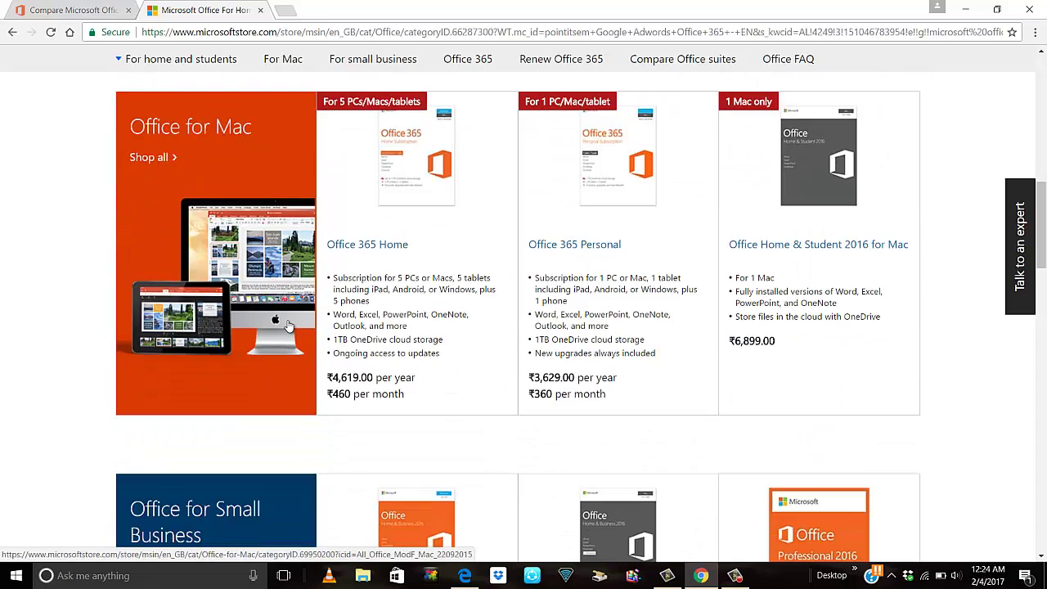
{"action": "scroll", "coordinate": [288, 326], "scroll_direction": "down", "scroll_amount": 3}
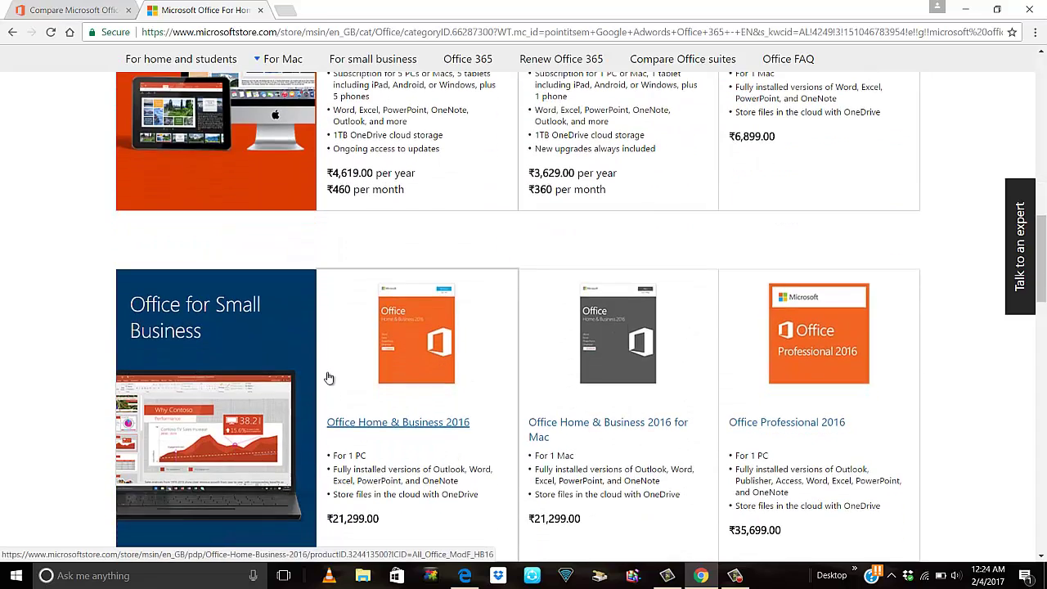
{"action": "scroll", "coordinate": [347, 348], "scroll_direction": "up", "scroll_amount": 5}
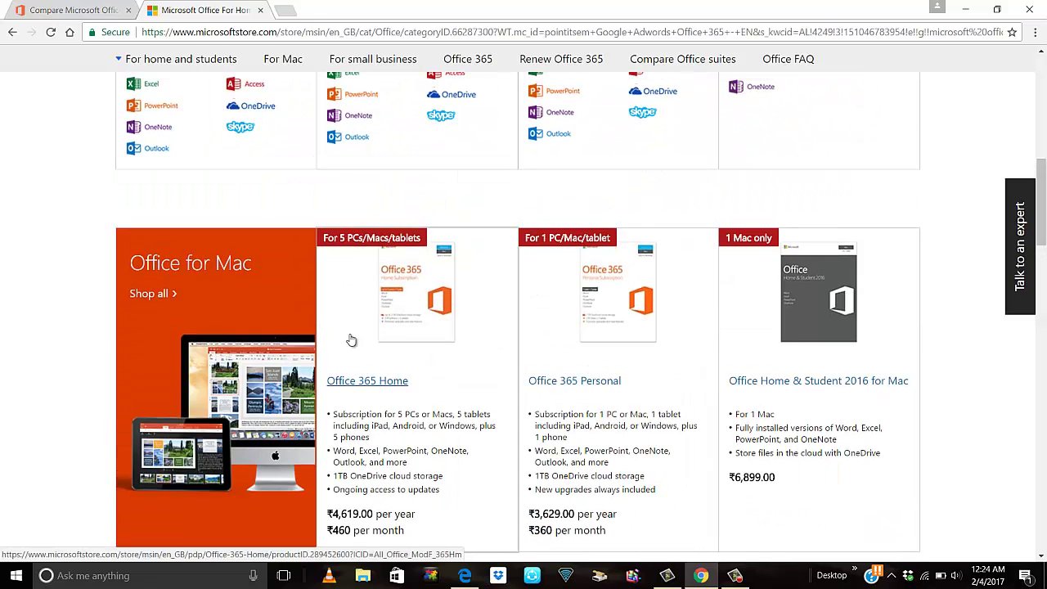
{"action": "scroll", "coordinate": [350, 340], "scroll_direction": "up", "scroll_amount": 3}
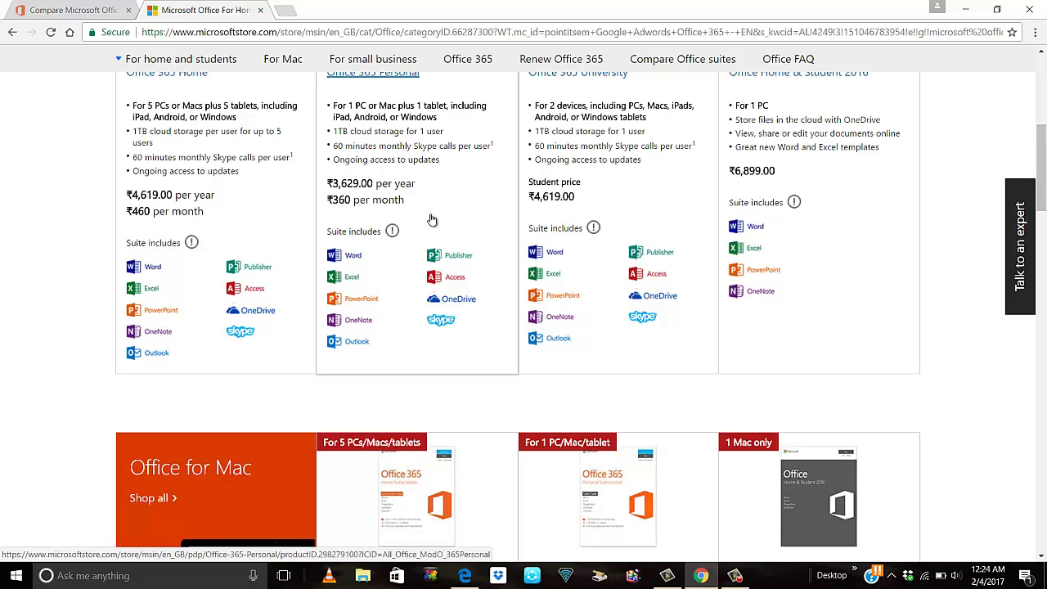
{"action": "scroll", "coordinate": [432, 221], "scroll_direction": "down", "scroll_amount": 3}
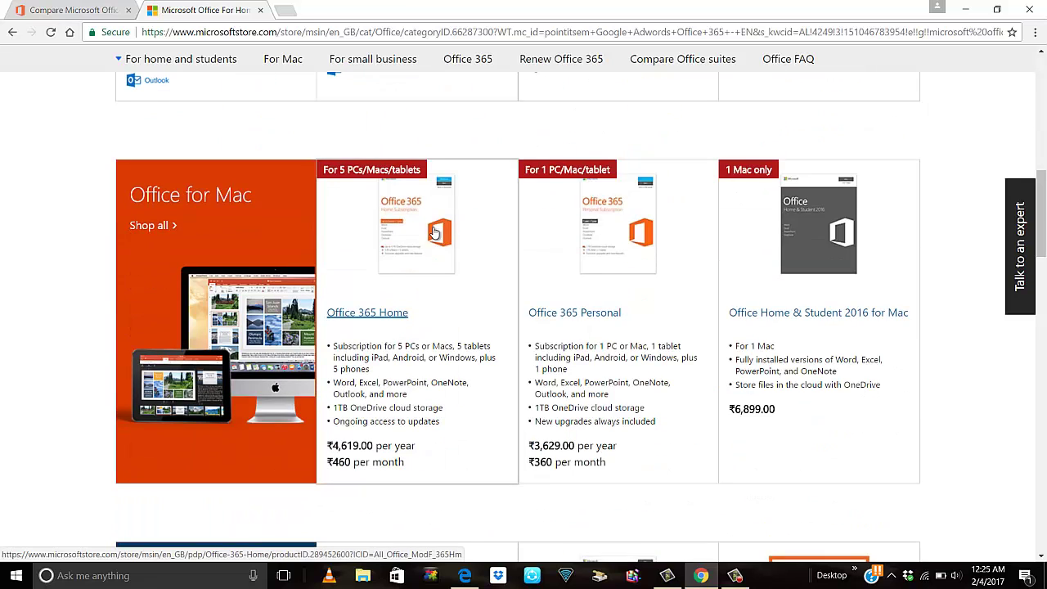
{"action": "scroll", "coordinate": [434, 233], "scroll_direction": "up", "scroll_amount": 4}
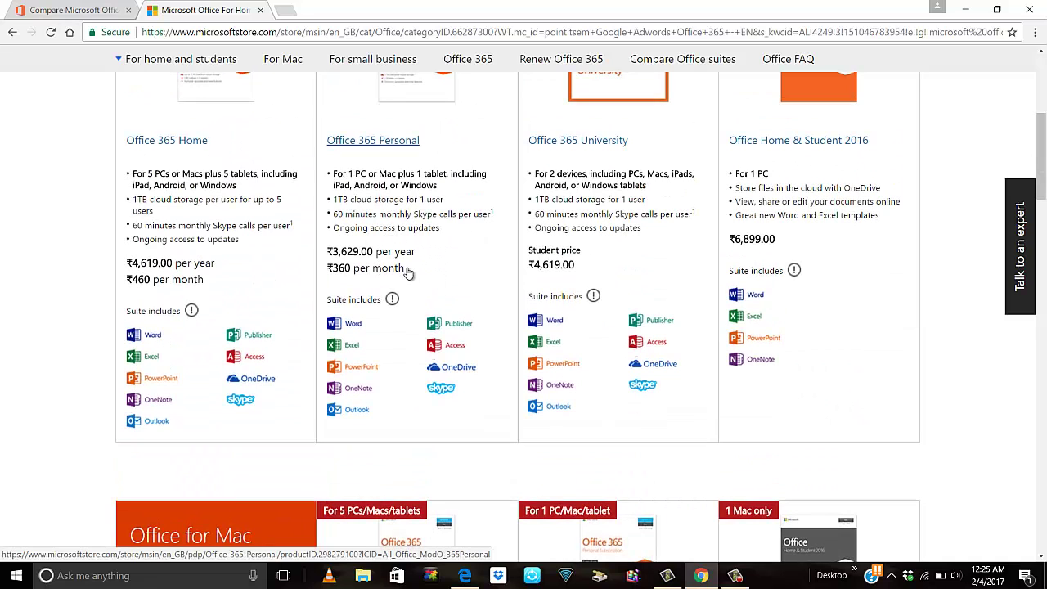
{"action": "scroll", "coordinate": [450, 311], "scroll_direction": "up", "scroll_amount": 1}
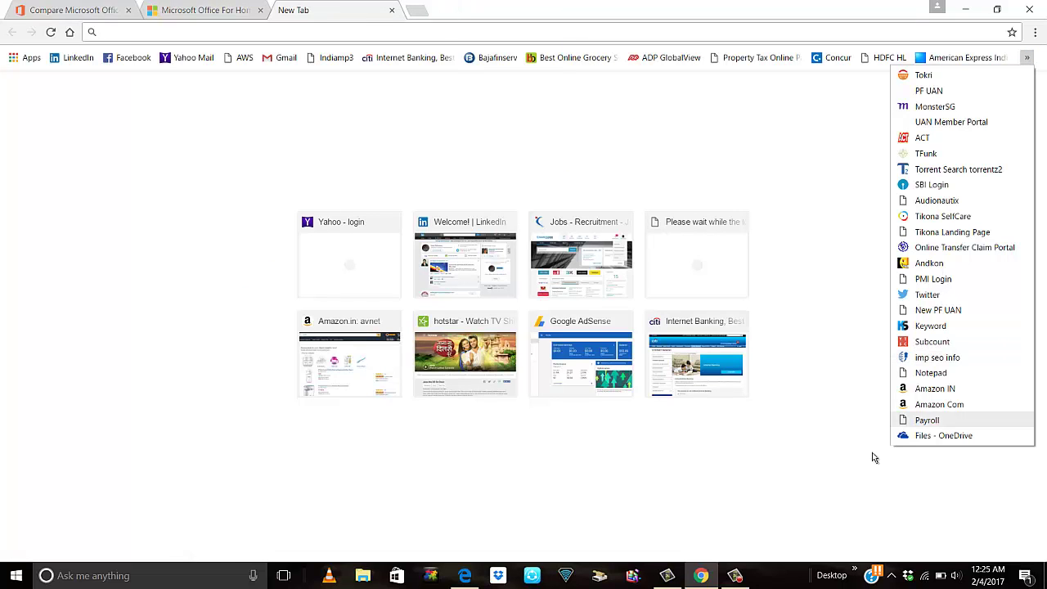
Go to google.com and search for 'microsoft office'.
{"action": "left_click", "coordinate": [263, 32]}
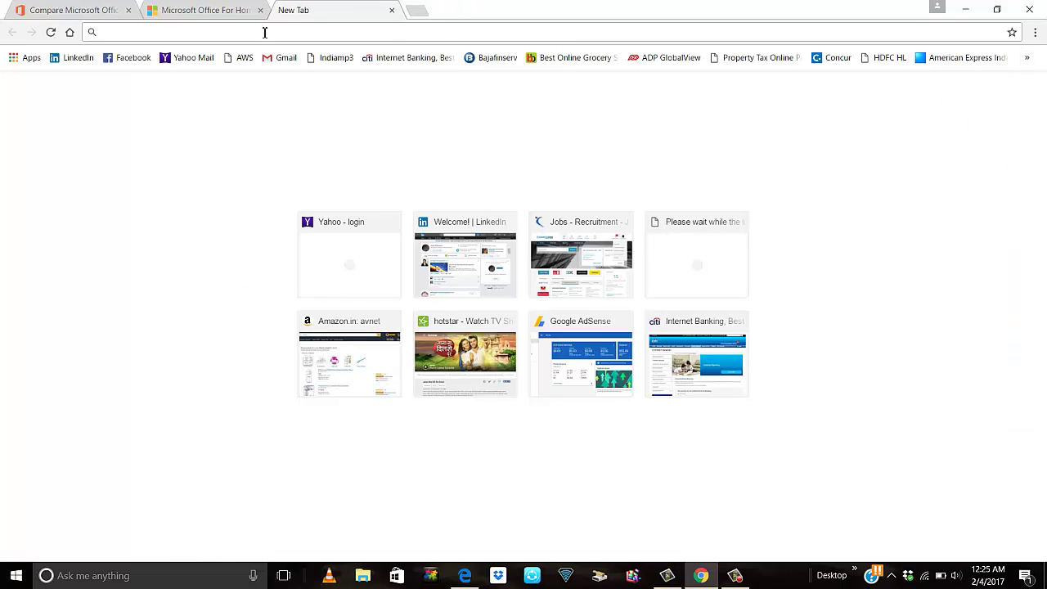
{"action": "type", "text": "google.com"}
{"action": "key", "text": "Return"}
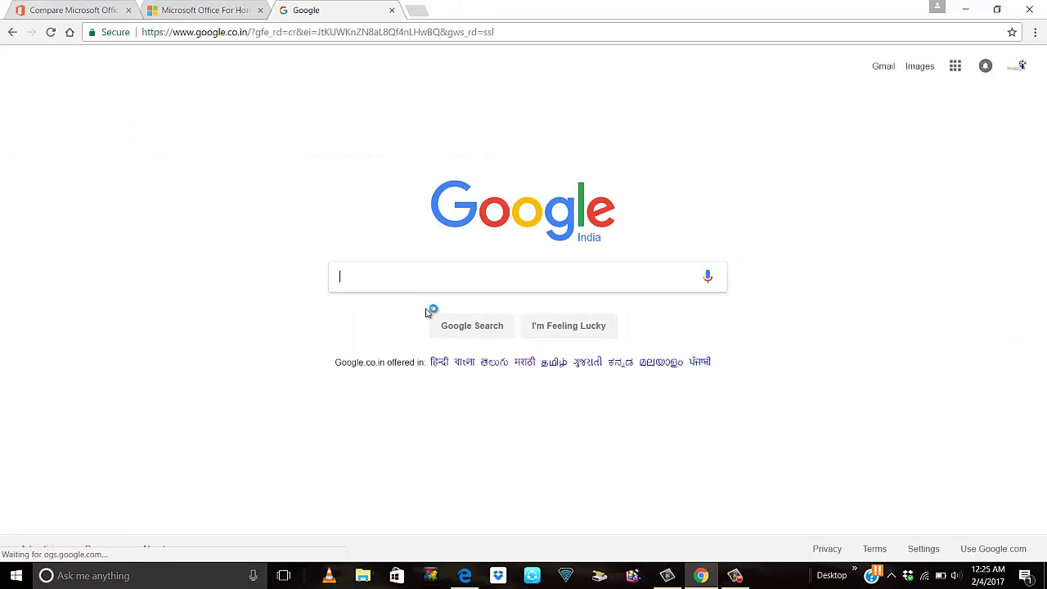
{"action": "type", "text": "micros"}
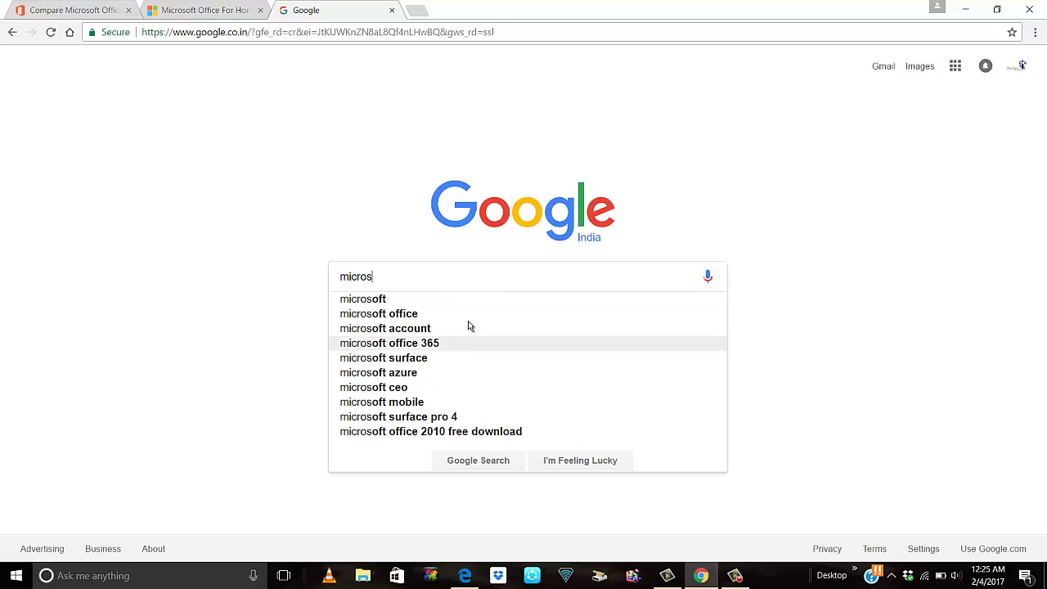
{"action": "left_click", "coordinate": [467, 312]}
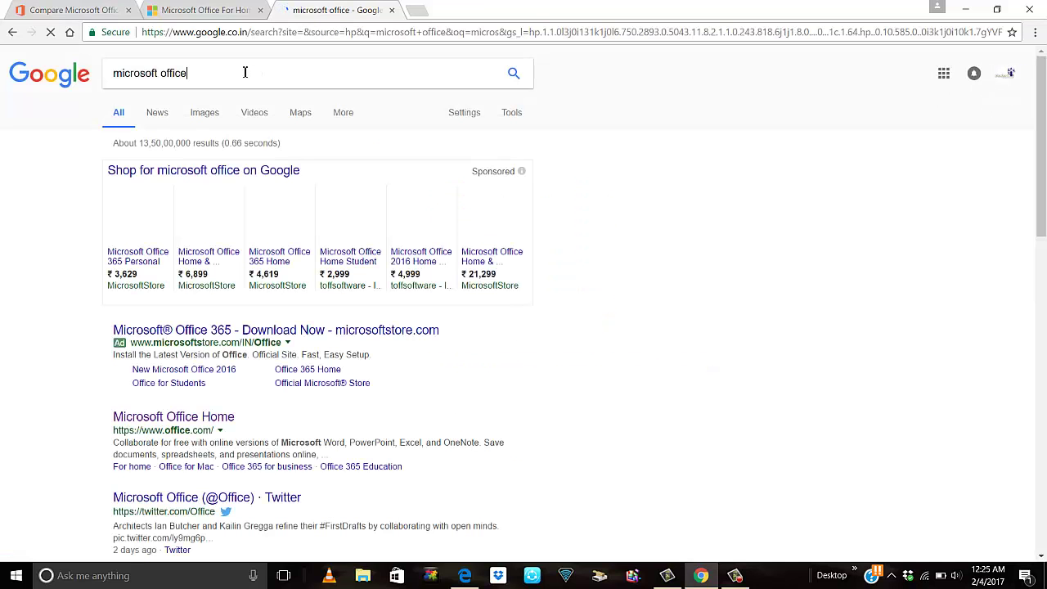
Refine the search to 'microsoft office online' using the suggestion.
{"action": "left_click", "coordinate": [244, 73]}
{"action": "type", "text": "on"}
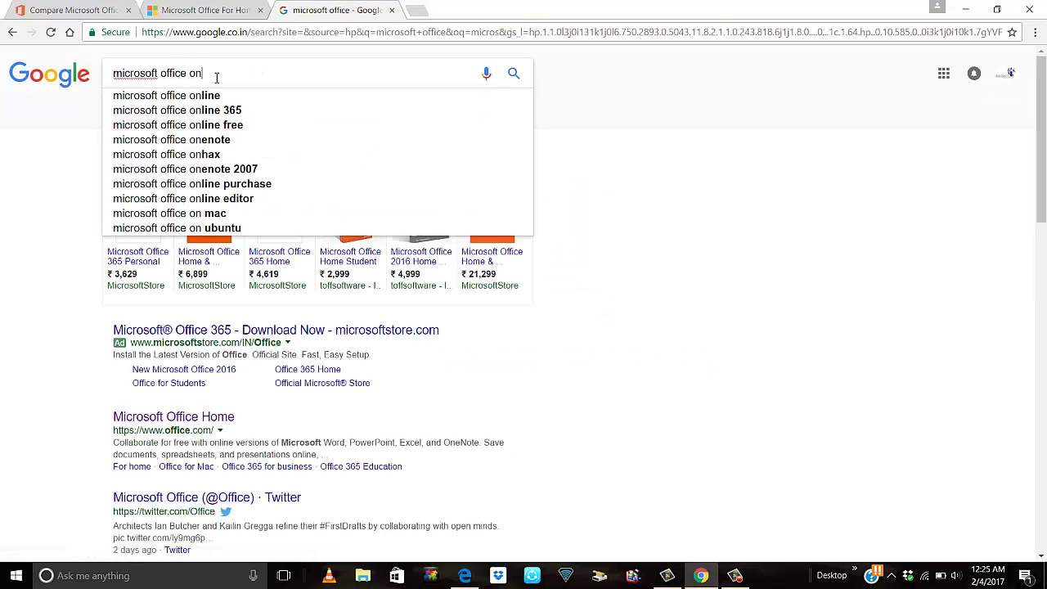
{"action": "left_click", "coordinate": [222, 96]}
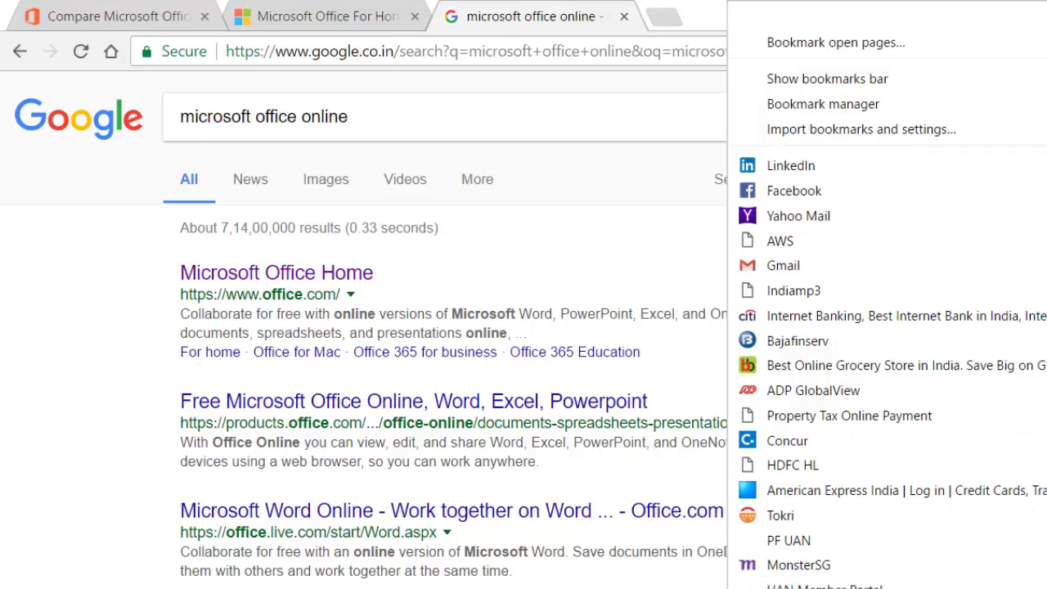
Load the OneDrive bookmark to reach the Microsoft account sign-in page.
{"action": "scroll", "coordinate": [887, 311], "scroll_direction": "down", "scroll_amount": 5}
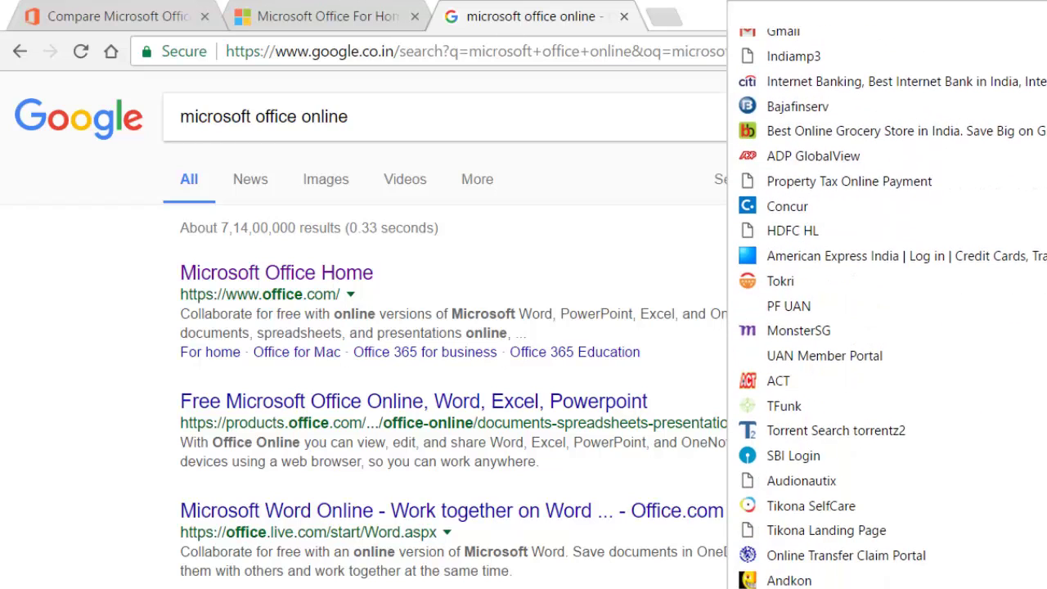
{"action": "left_click", "coordinate": [786, 530]}
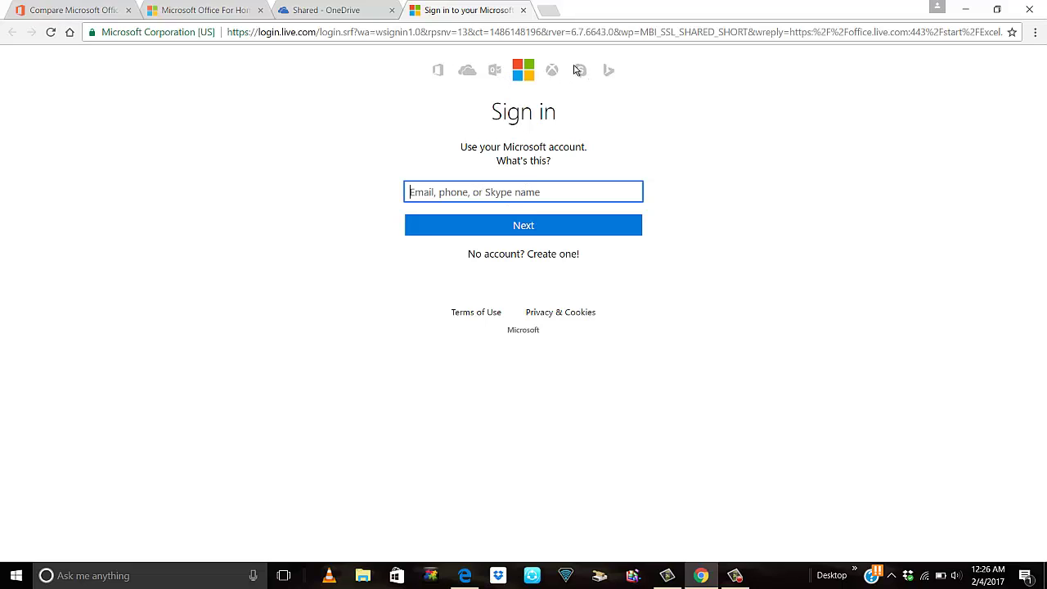
Sign in with the Microsoft account e-mail and password.
{"action": "left_click", "coordinate": [503, 233]}
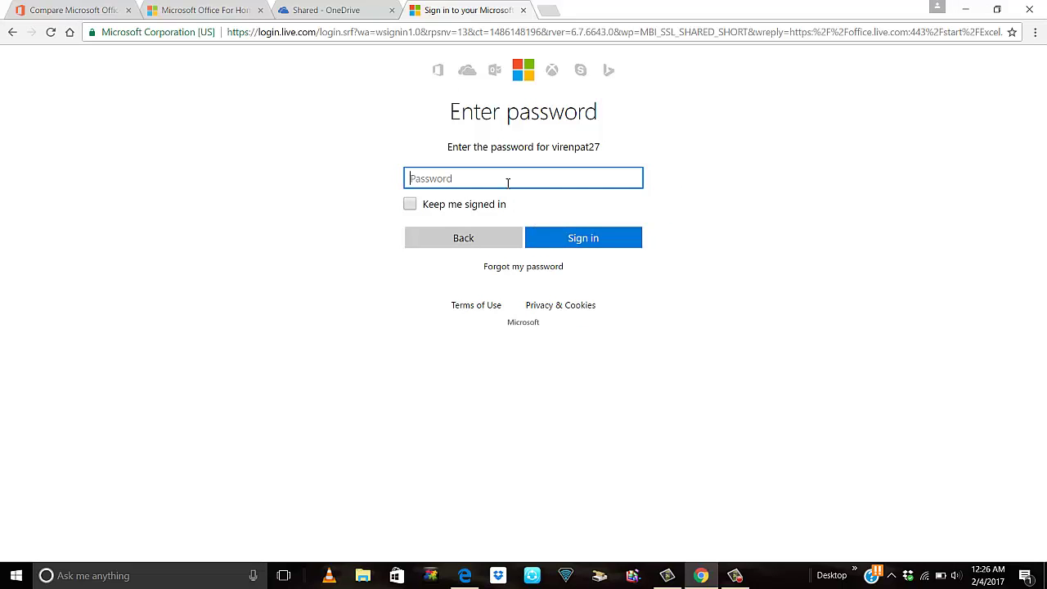
{"action": "type", "text": "•••"}
{"action": "left_click", "coordinate": [559, 239]}
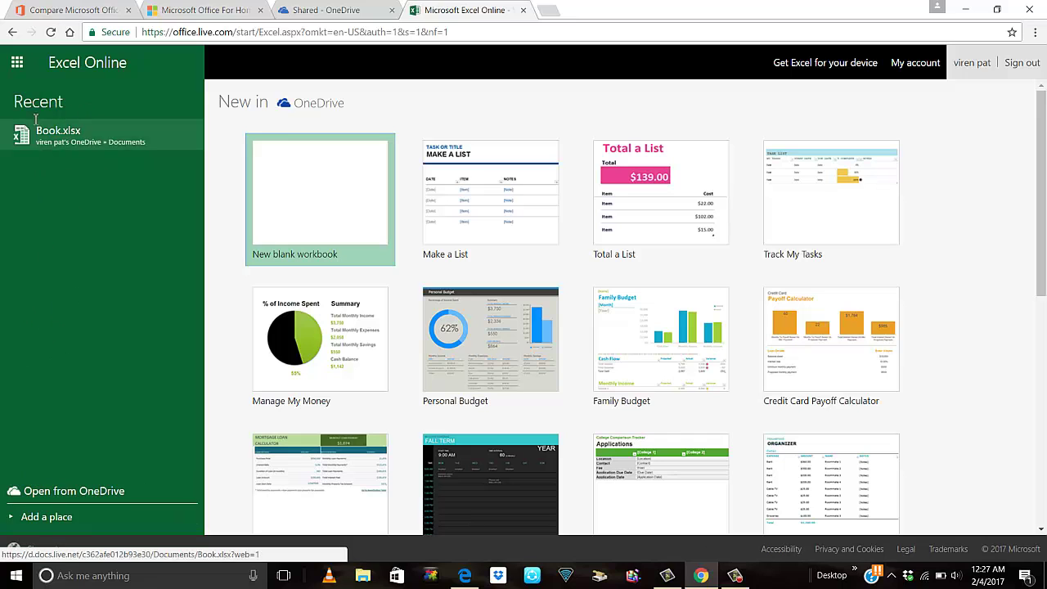
Browse the Excel Online templates, then launch Word Online from the app launcher.
{"action": "scroll", "coordinate": [275, 374], "scroll_direction": "down", "scroll_amount": 4}
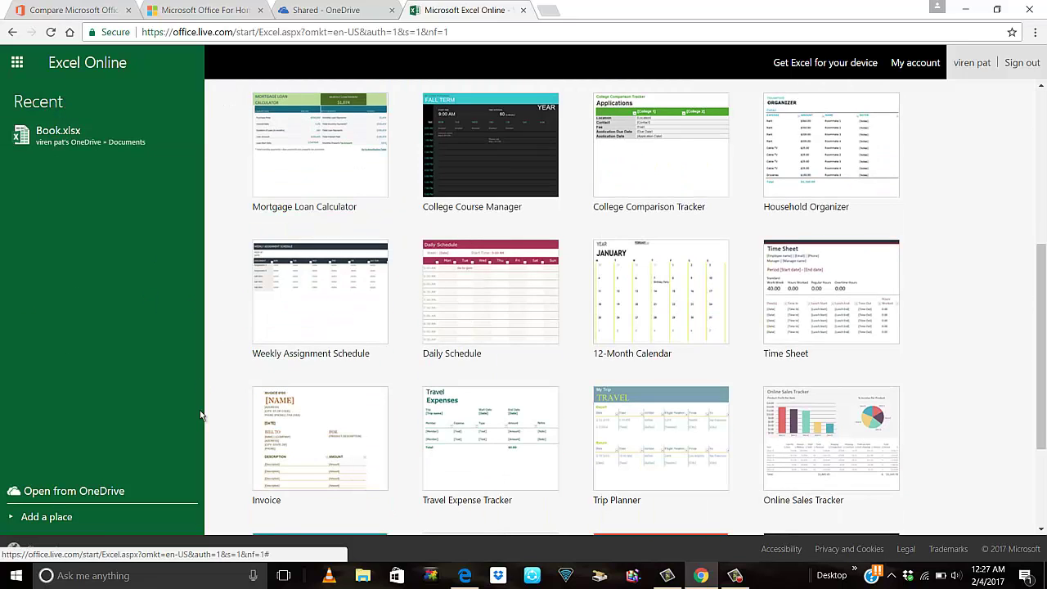
{"action": "left_click", "coordinate": [18, 71]}
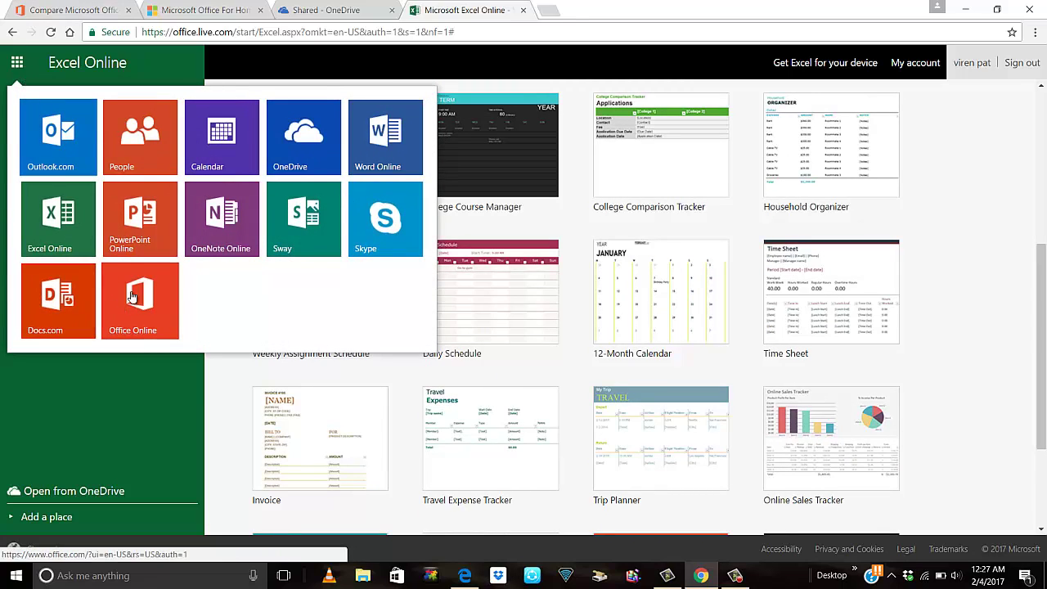
{"action": "left_click", "coordinate": [388, 151]}
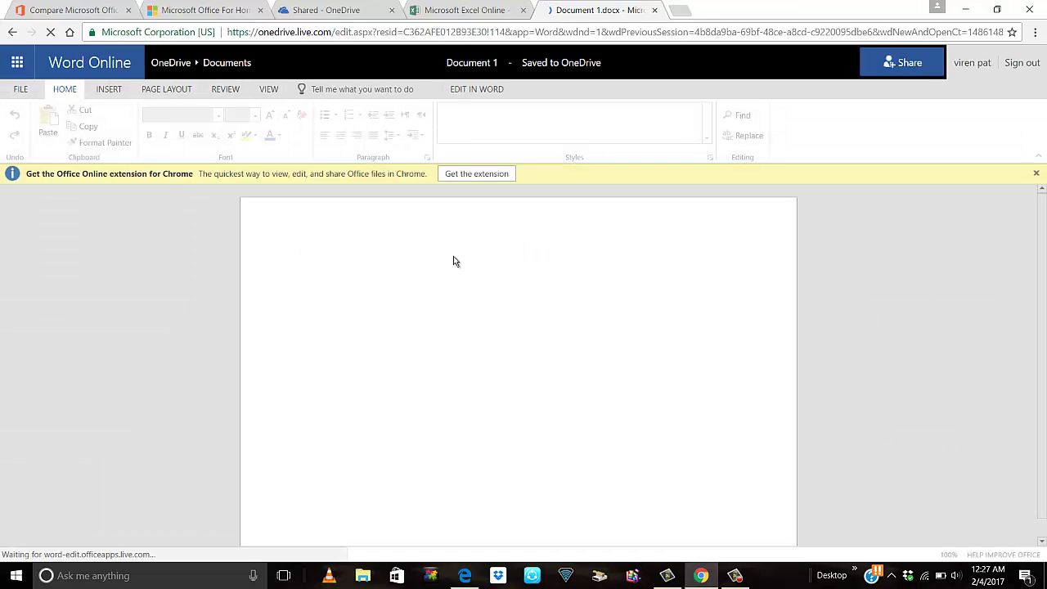
Type 'This is test document' into Document 1 and review its Save As download options.
{"action": "type", "text": "This is test document"}
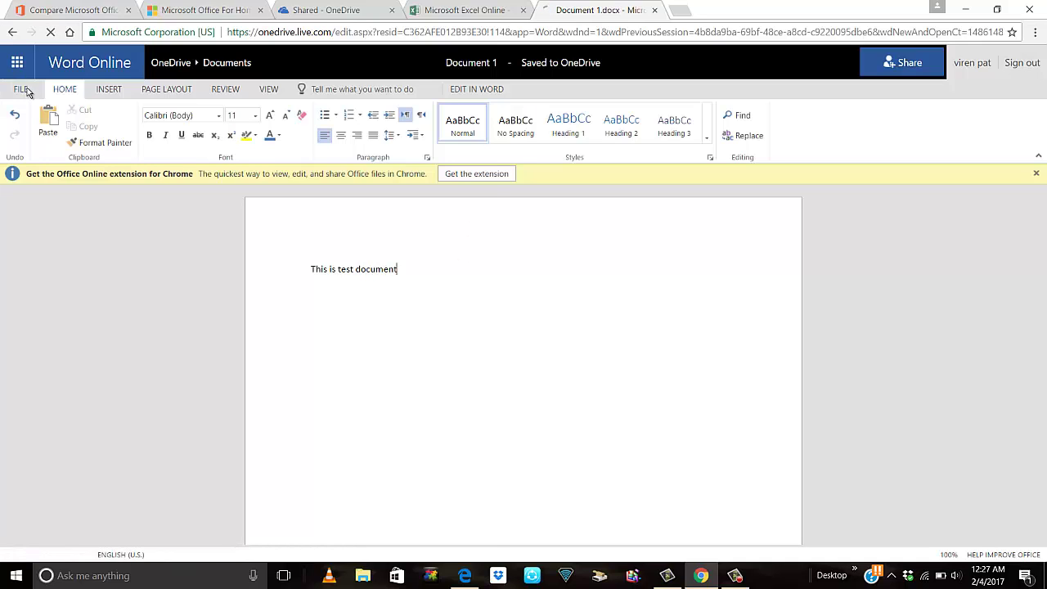
{"action": "left_click", "coordinate": [25, 90]}
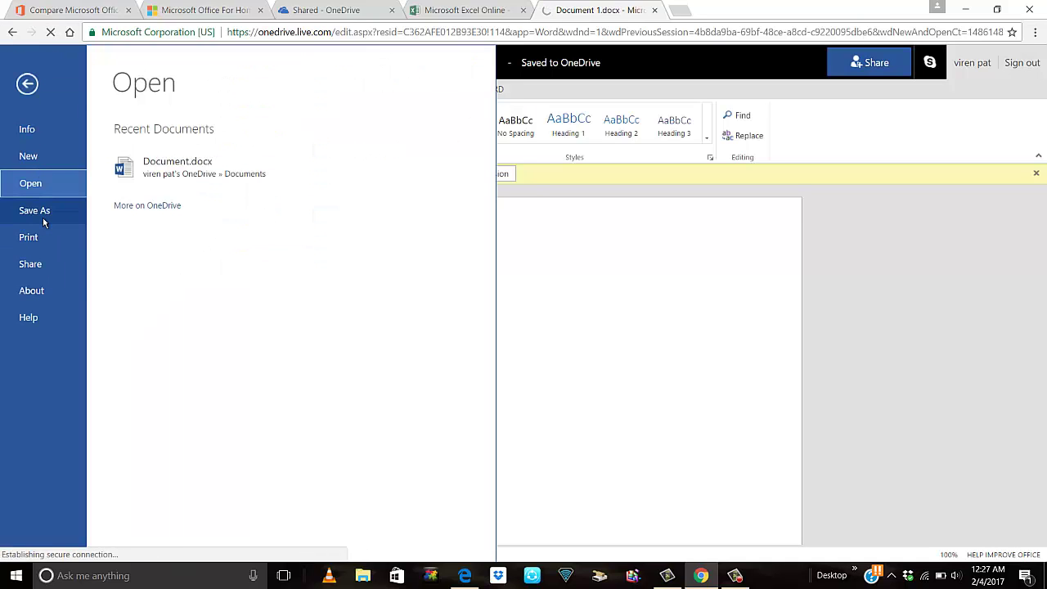
{"action": "left_click", "coordinate": [42, 218]}
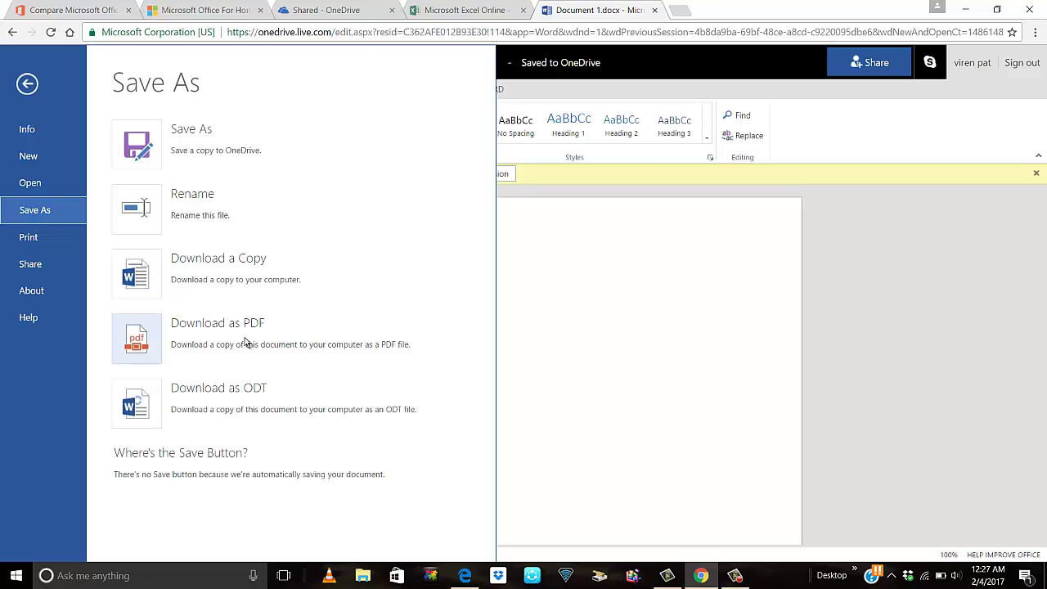
Leave Save As, check the empty OneDrive Shared folder, and return to the Excel Online tab.
{"action": "left_click", "coordinate": [594, 306]}
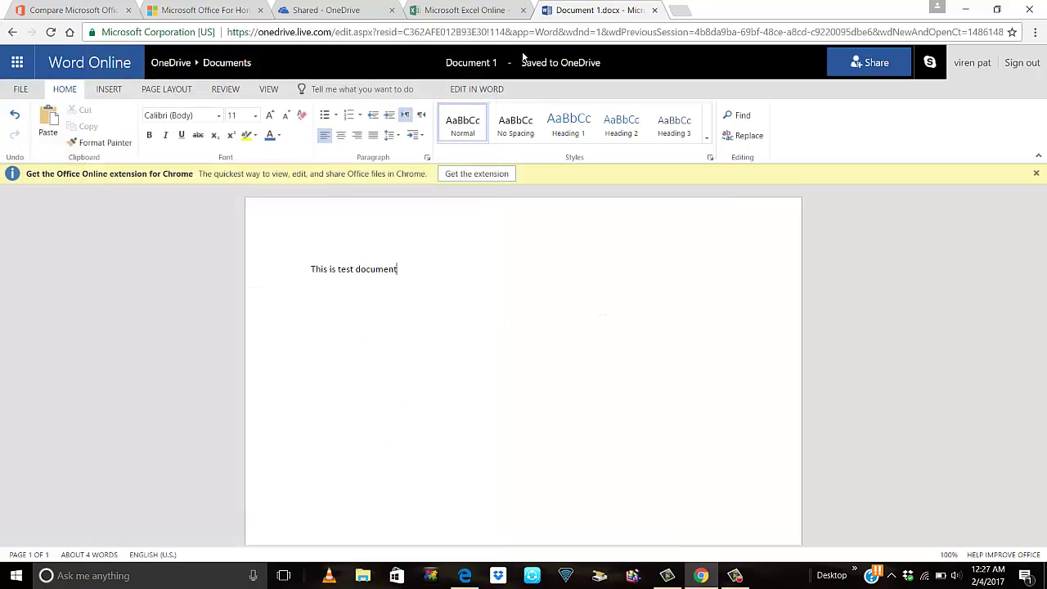
{"action": "left_click", "coordinate": [464, 12]}
{"action": "left_click", "coordinate": [327, 11]}
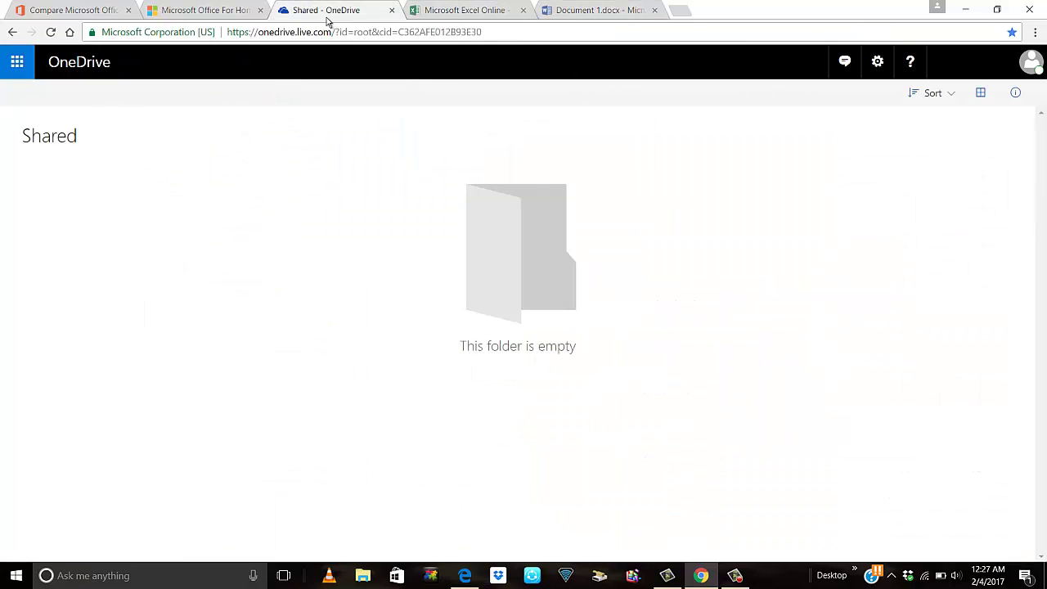
{"action": "left_click", "coordinate": [436, 12]}
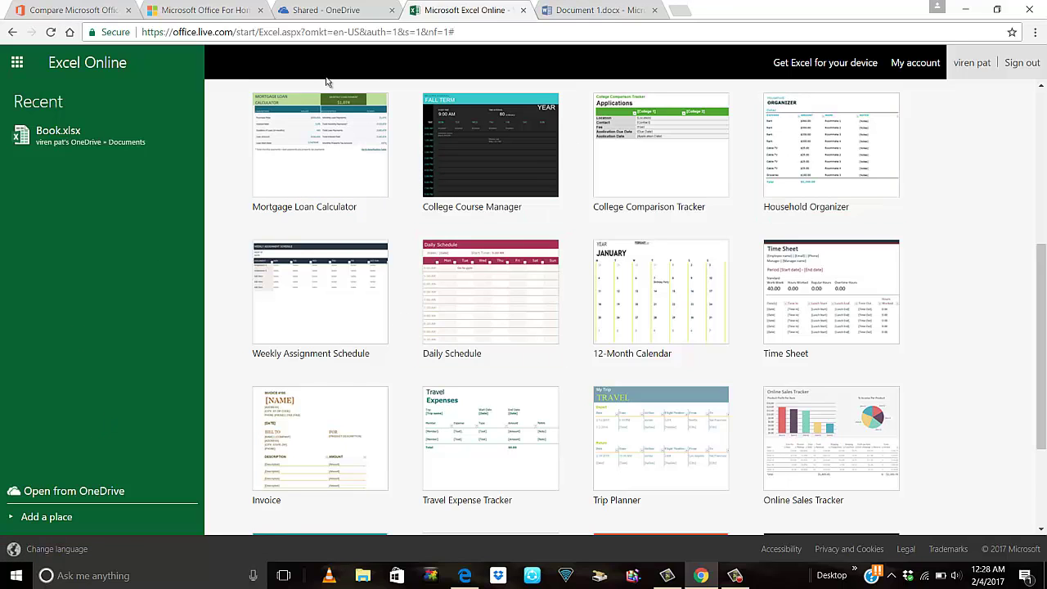
Launch Outlook.com from the app launcher, check its inbox tab, and return to Excel Online.
{"action": "left_click", "coordinate": [17, 66]}
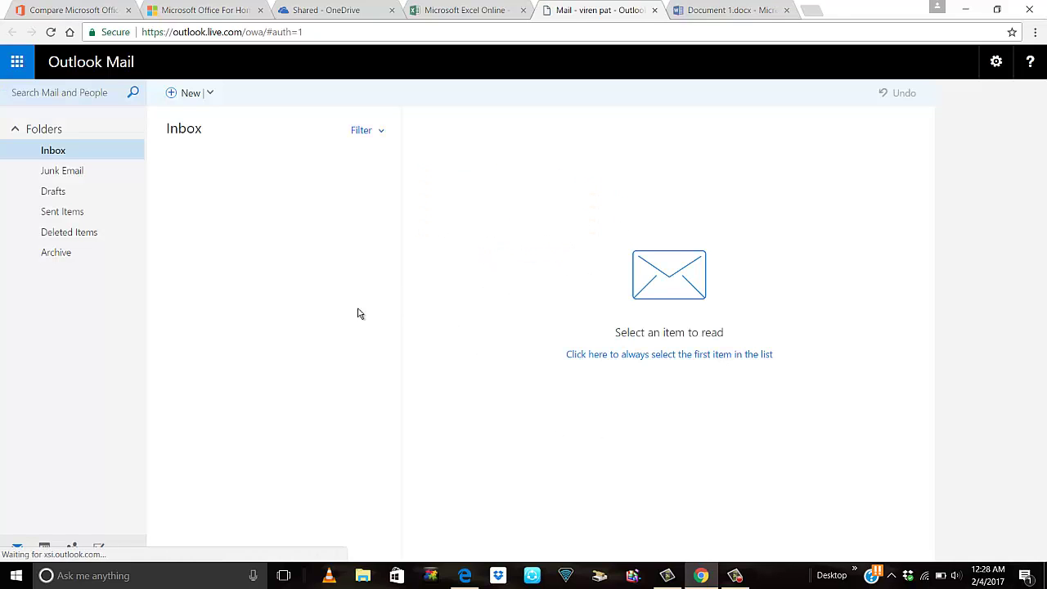
{"action": "left_click", "coordinate": [470, 11]}
{"action": "left_click", "coordinate": [360, 10]}
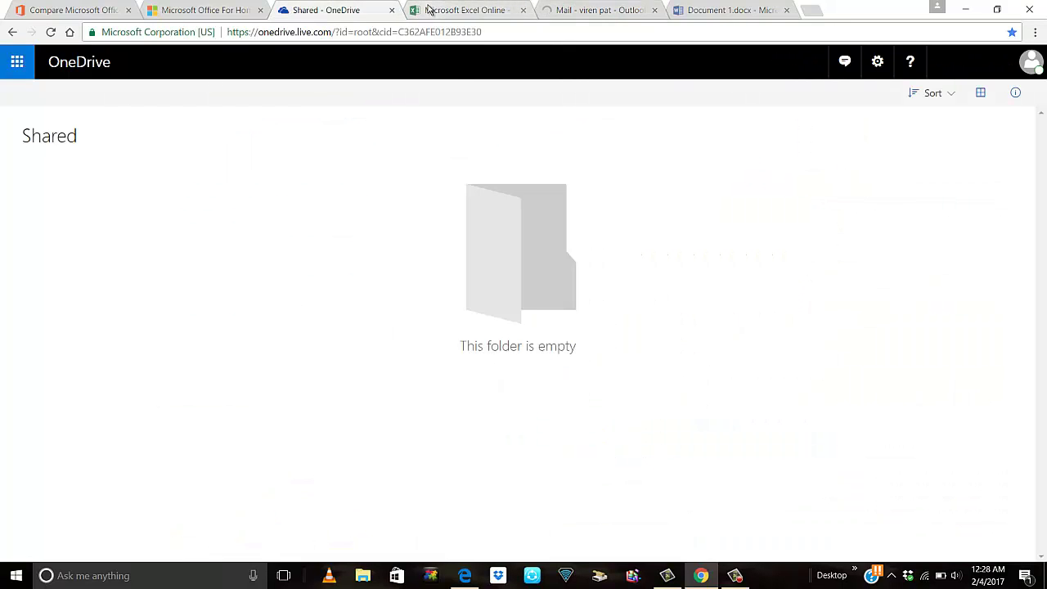
{"action": "left_click", "coordinate": [430, 10]}
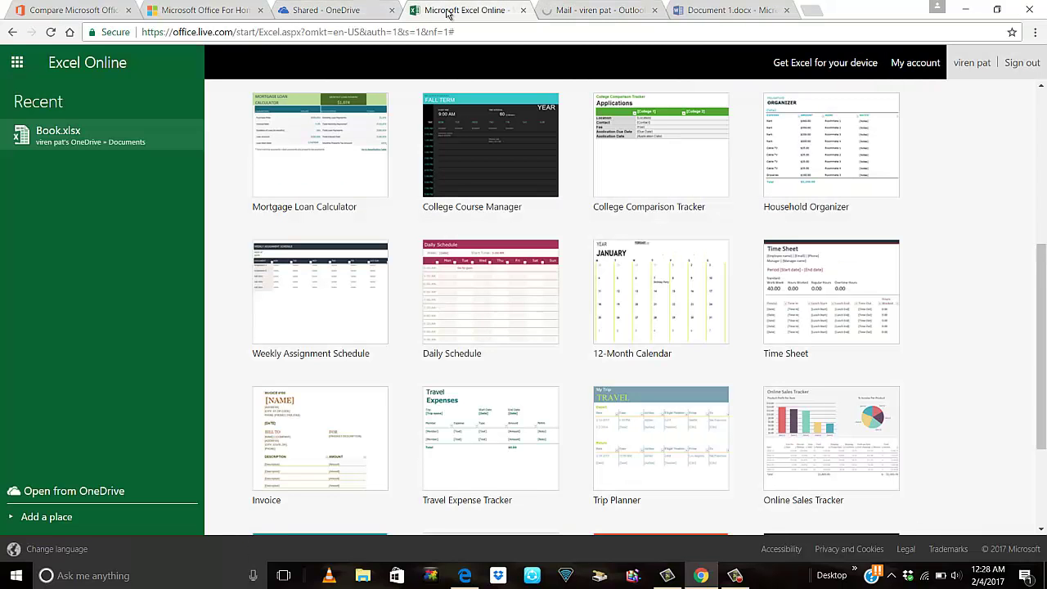
{"action": "left_click", "coordinate": [576, 11]}
{"action": "left_click", "coordinate": [482, 10]}
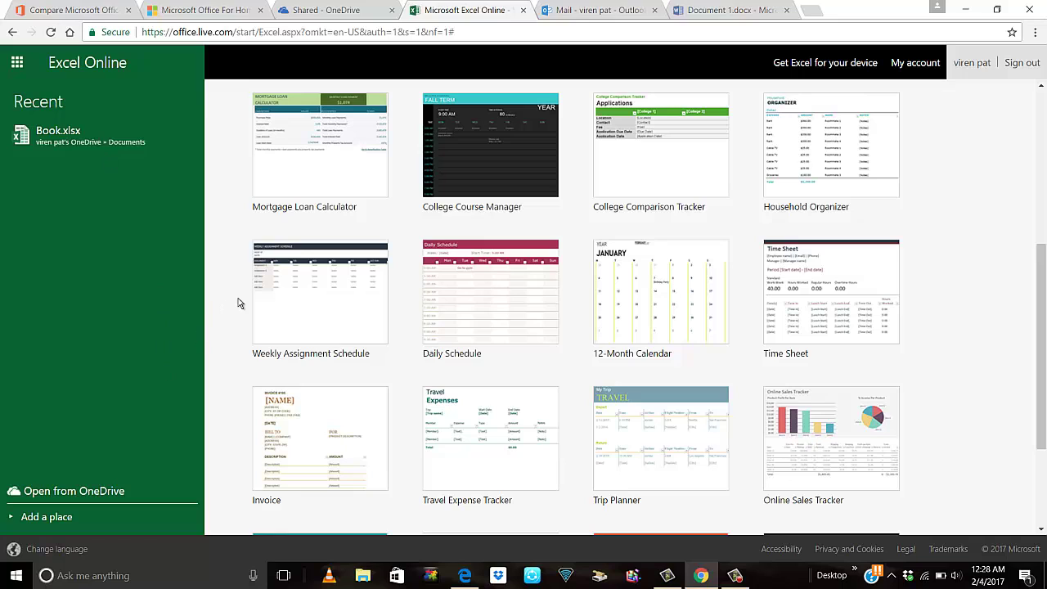